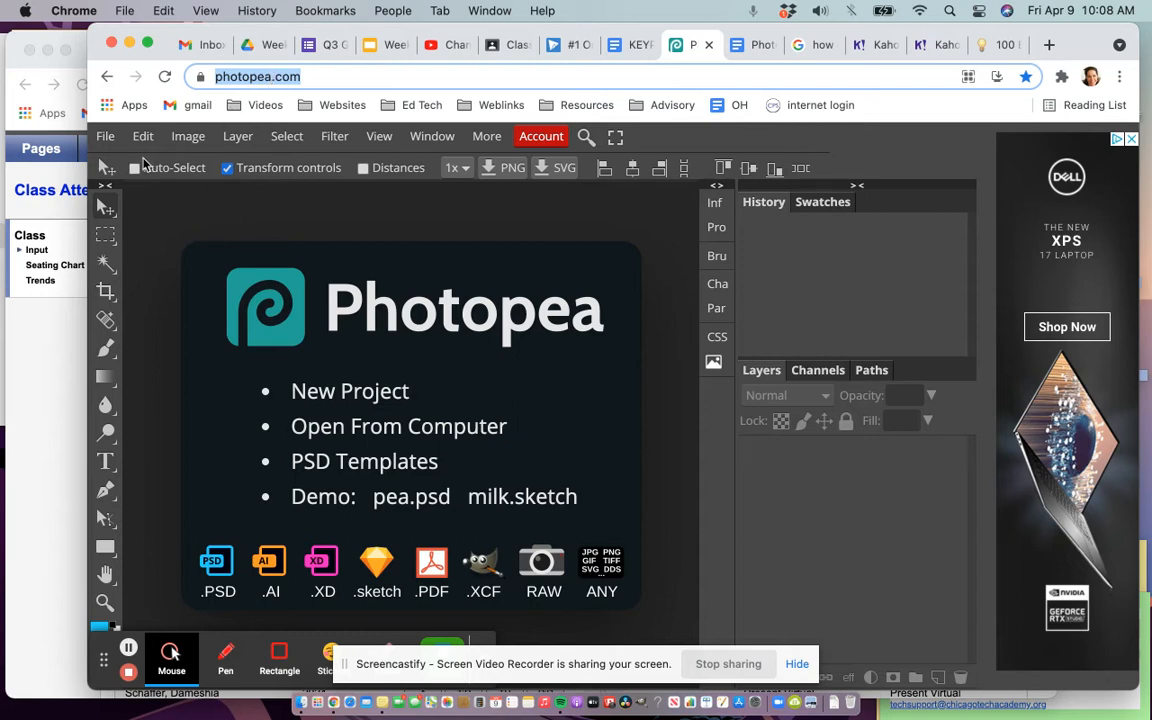
# Start a new project and name it with the owner's first name followed by "Challenge"
pyautogui.click(106, 140)
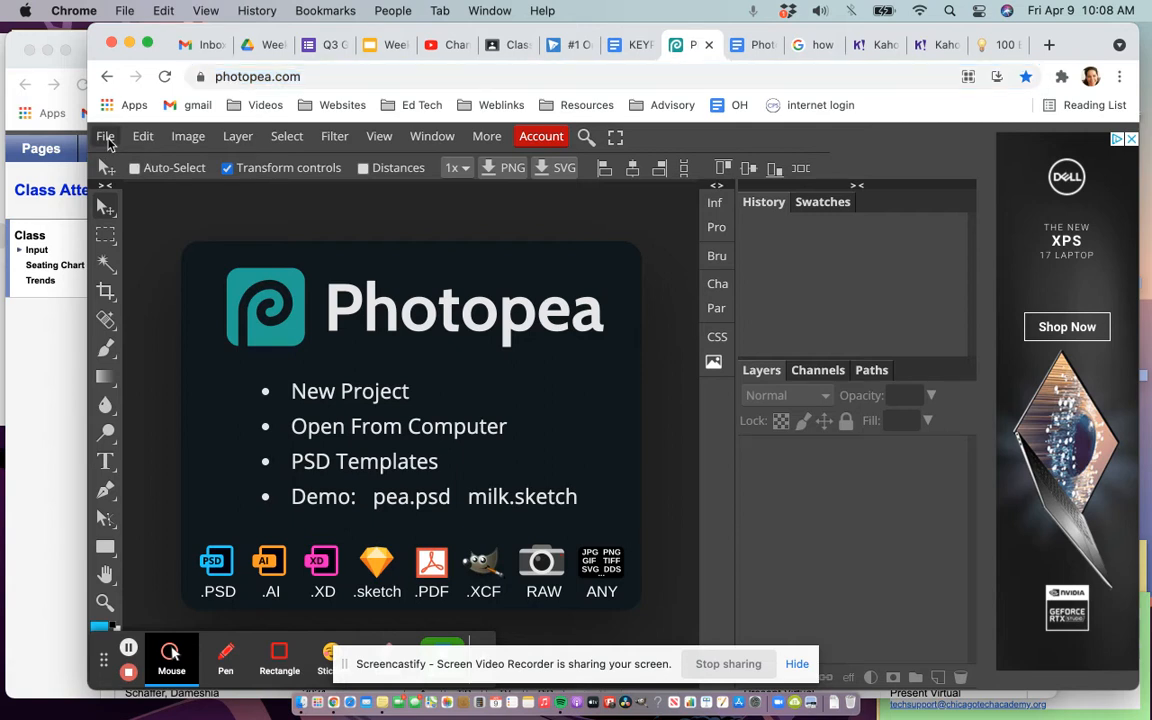
pyautogui.click(120, 166)
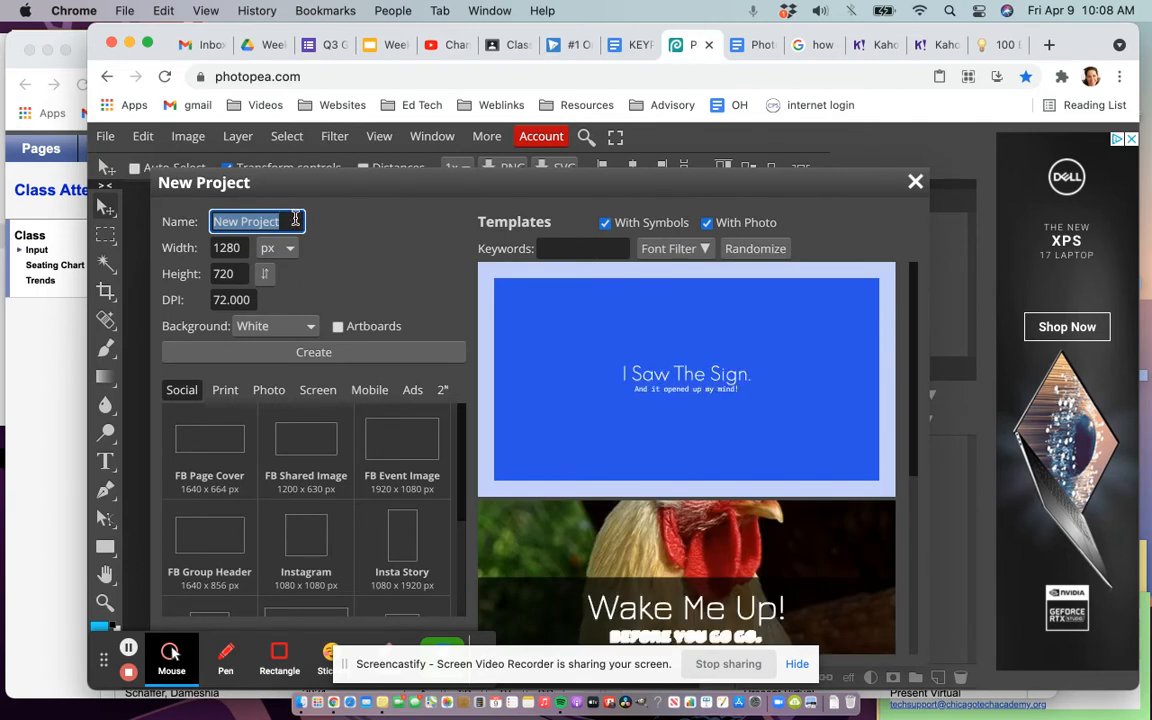
pyautogui.write('Lisa')
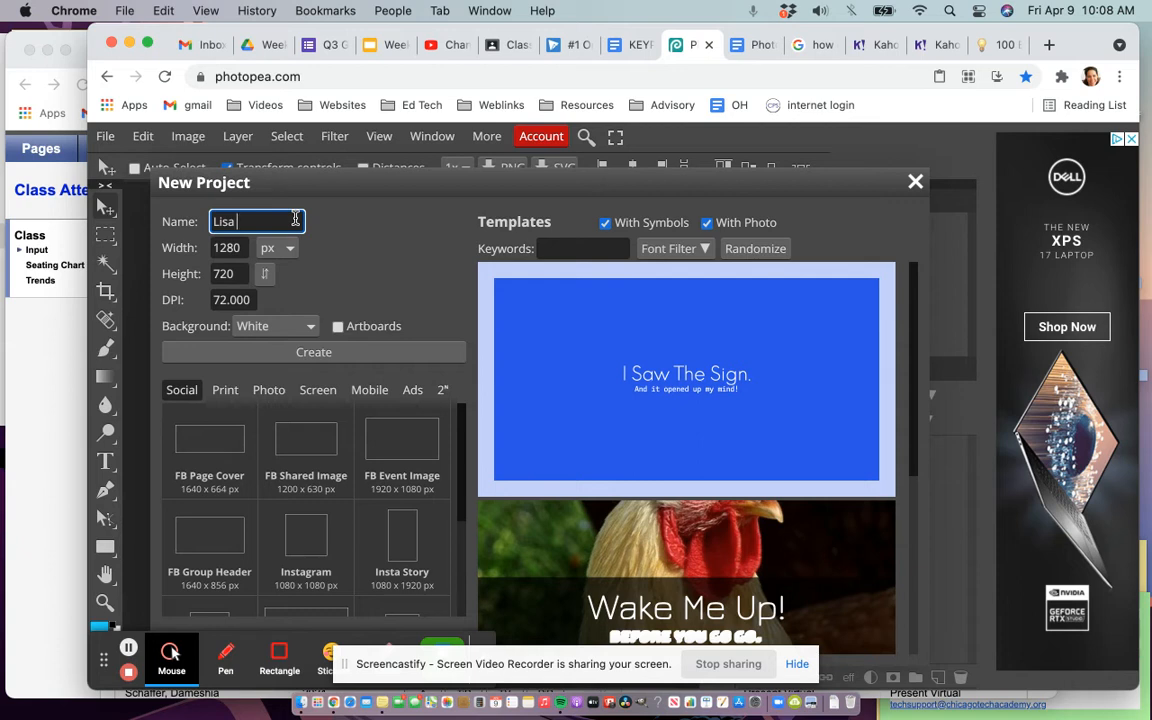
pyautogui.write('Challenge')
# Set the new project's width and height to 1000 px each
pyautogui.click(240, 251)
pyautogui.doubleClick(214, 248)
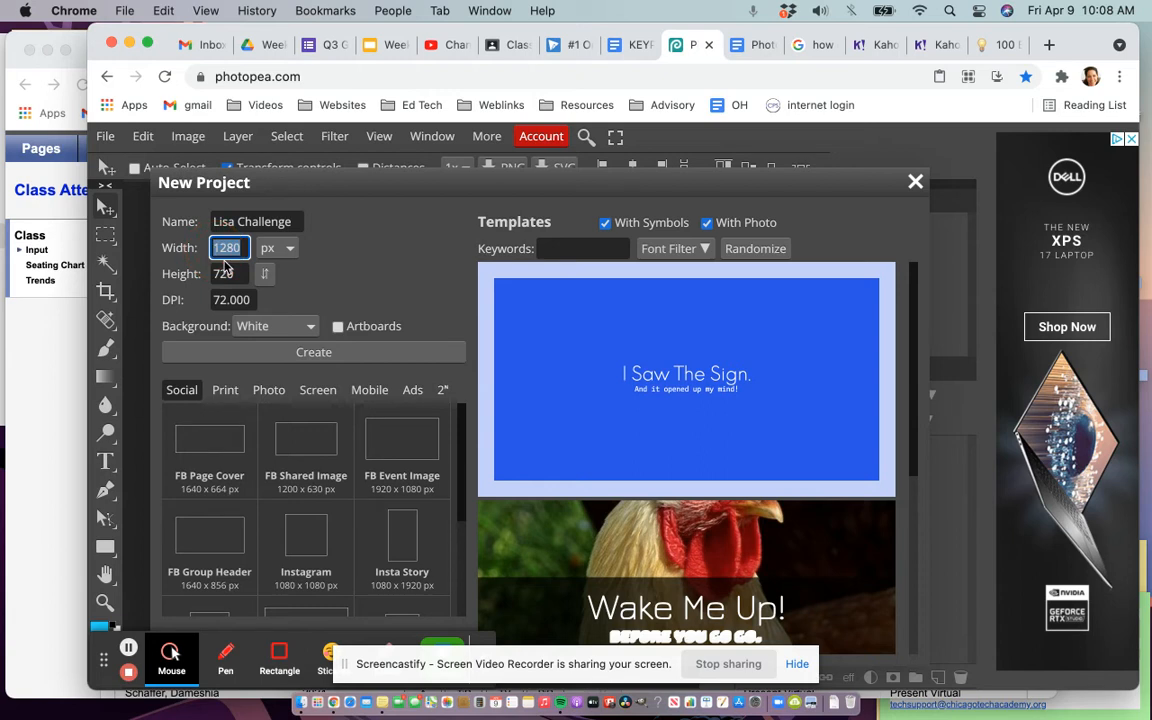
pyautogui.write('1000')
pyautogui.click(222, 274)
pyautogui.doubleClick(214, 276)
pyautogui.write('100')
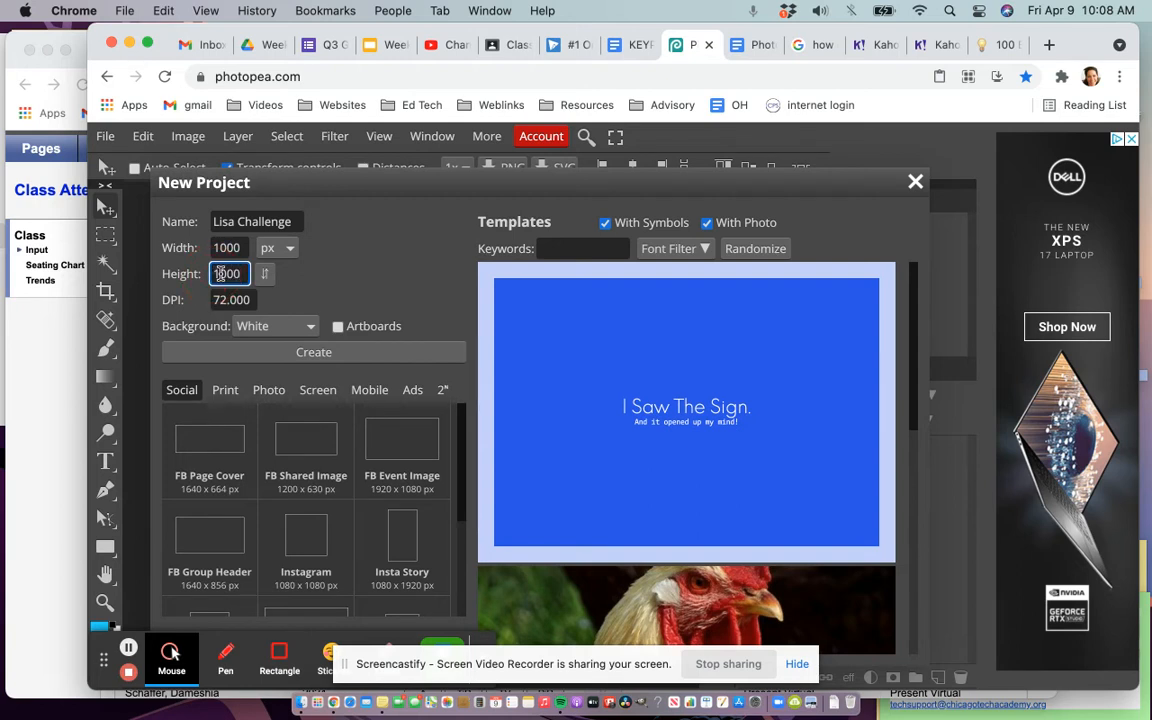
# Choose a Transparent background and create the project
pyautogui.click(312, 332)
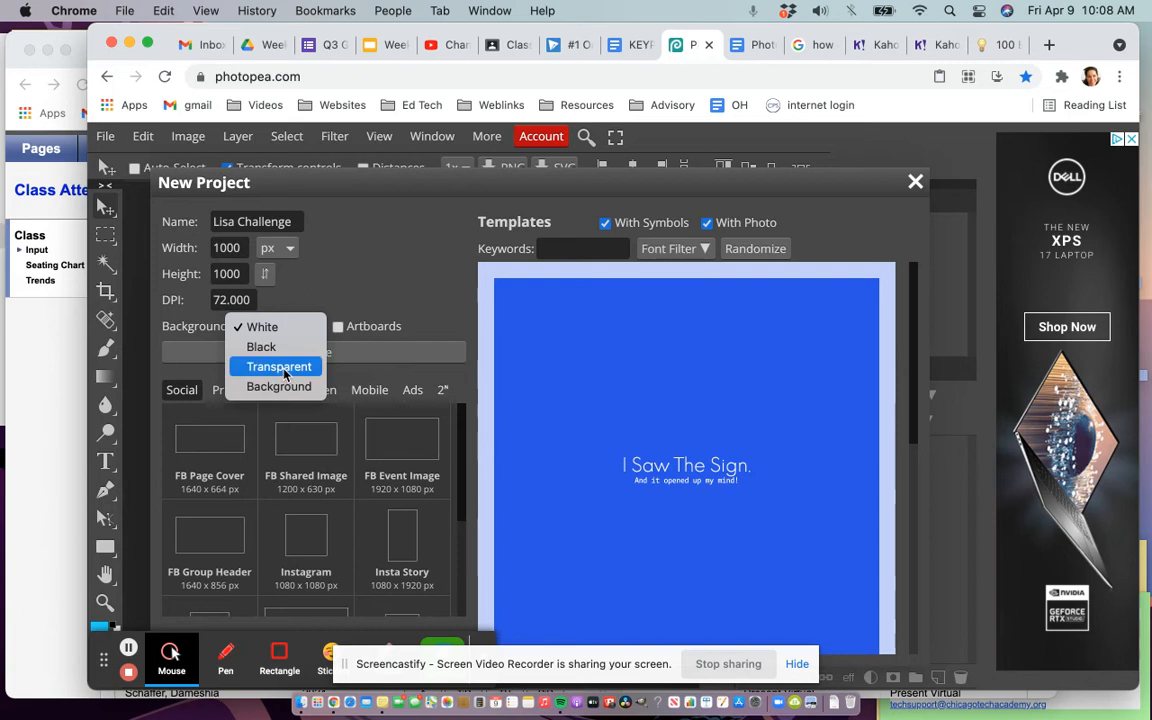
pyautogui.click(285, 370)
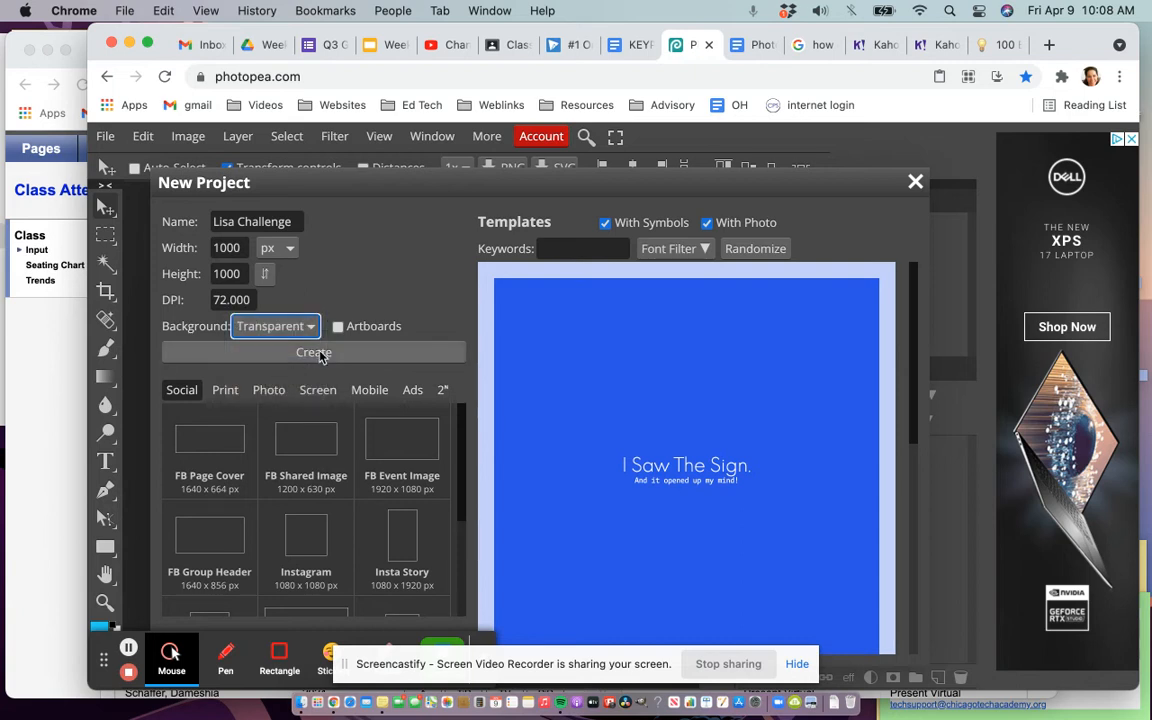
pyautogui.click(312, 350)
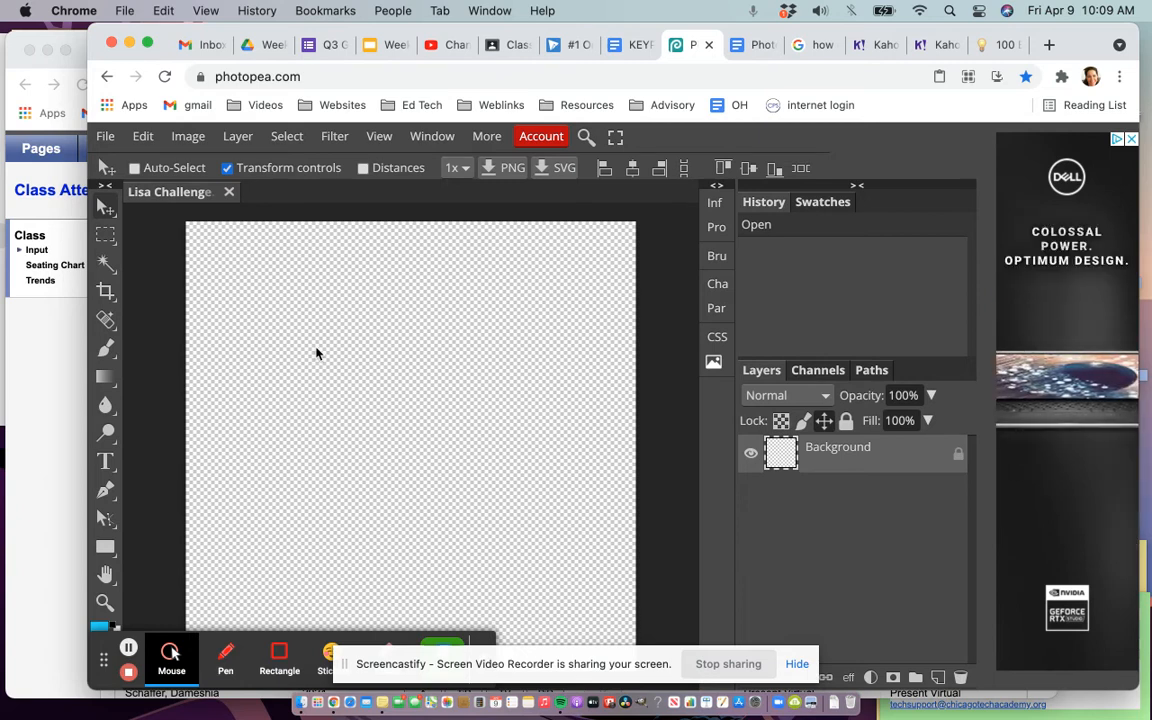
# Place nike.jpeg from the Desktop's PhotoPea folder into the project as a new layer
pyautogui.click(106, 139)
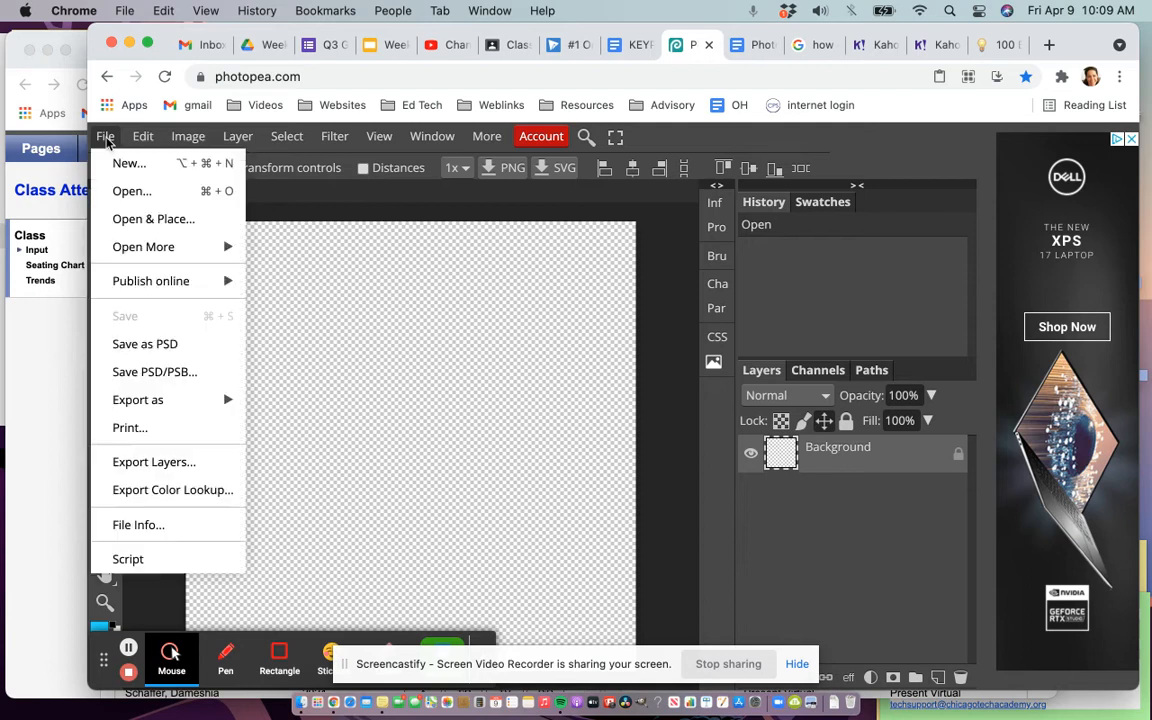
pyautogui.click(133, 221)
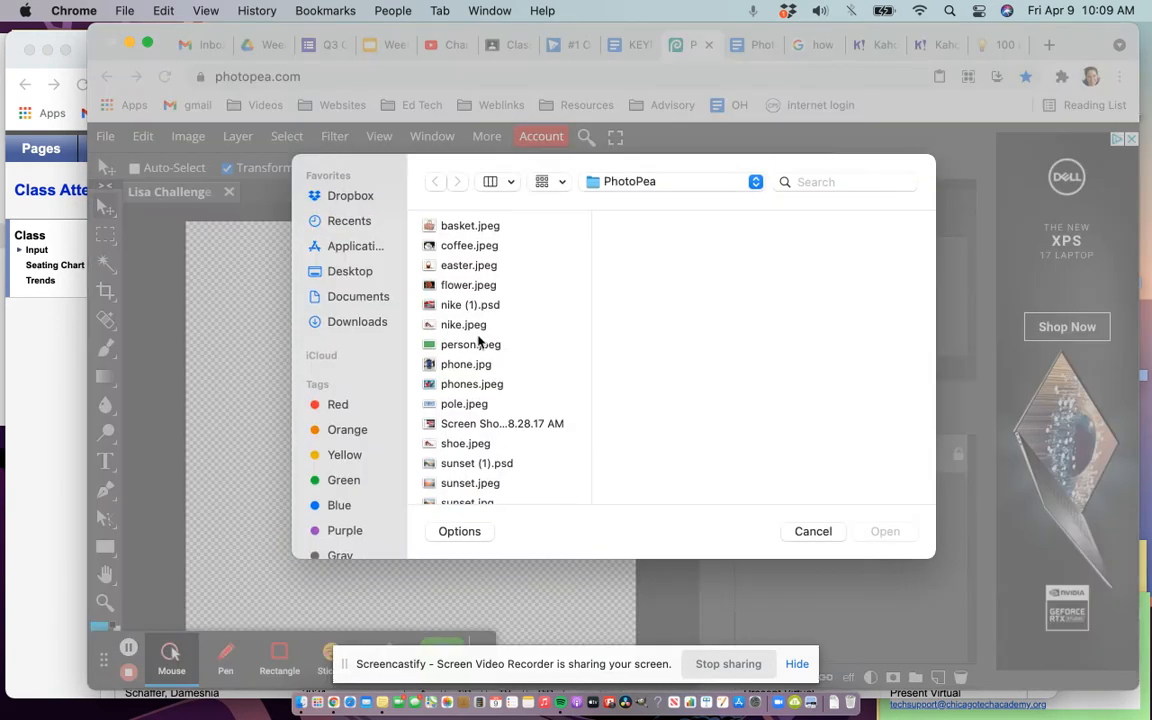
pyautogui.click(470, 325)
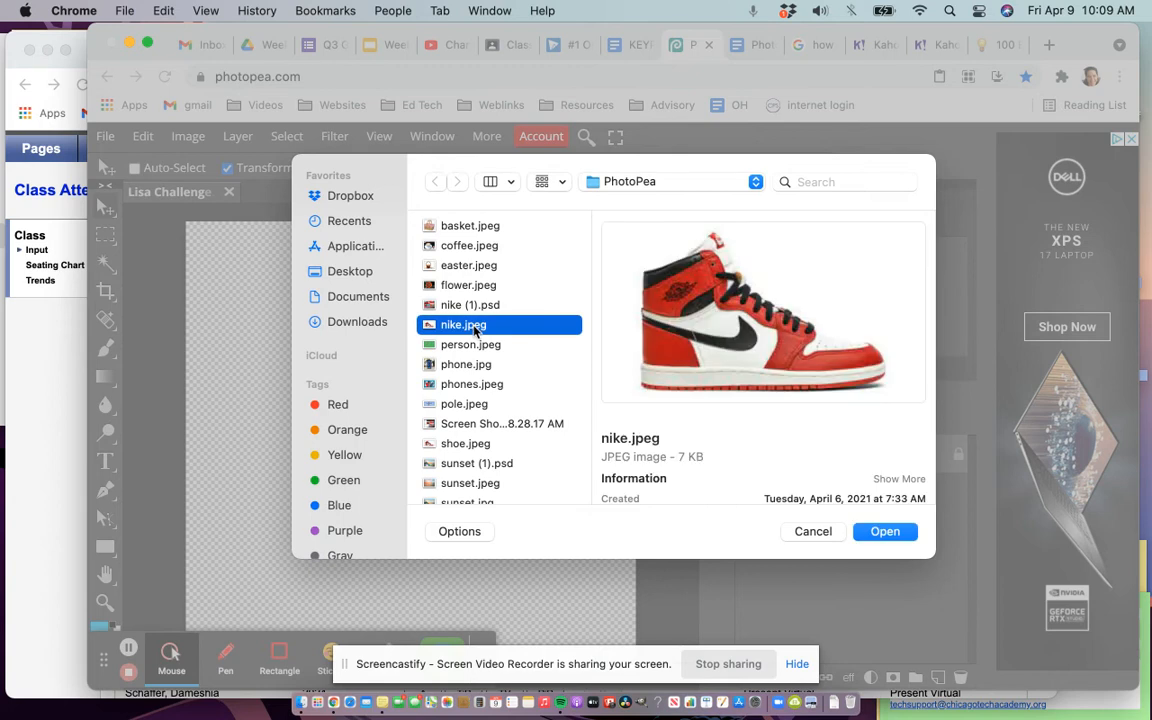
pyautogui.click(352, 322)
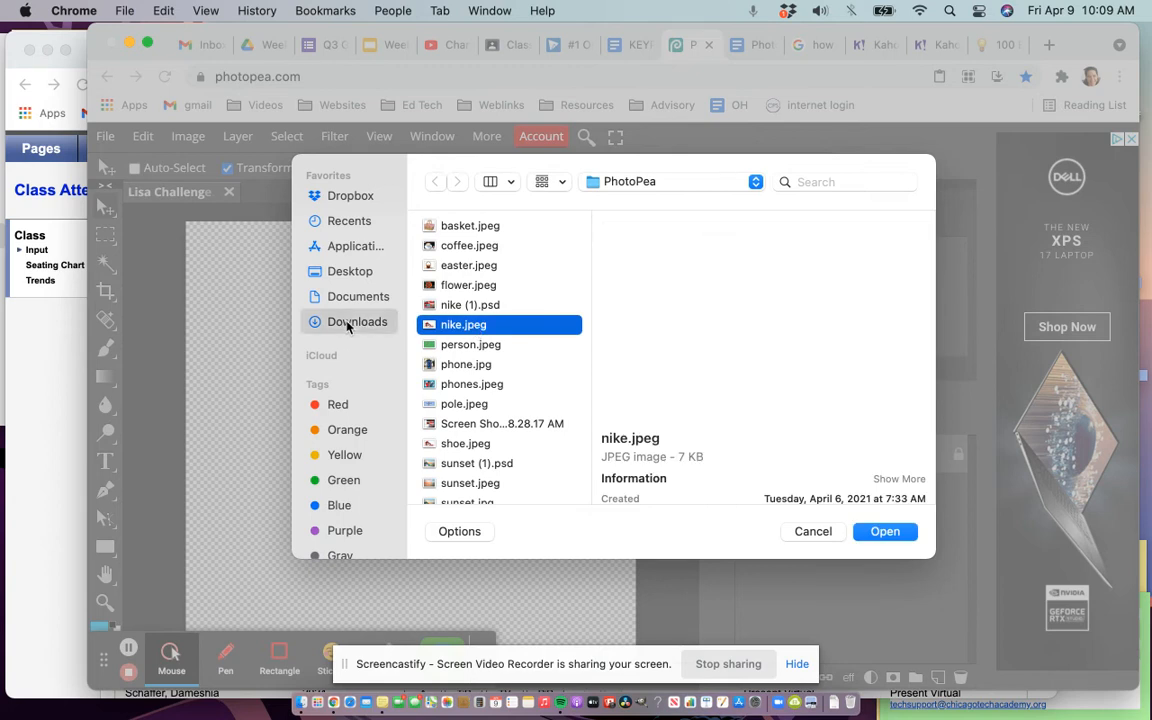
pyautogui.scroll(-1, 470, 359)
pyautogui.scroll(-5, 470, 359)
pyautogui.scroll(4, 470, 359)
pyautogui.scroll(-4, 470, 359)
pyautogui.scroll(5, 470, 360)
pyautogui.click(358, 271)
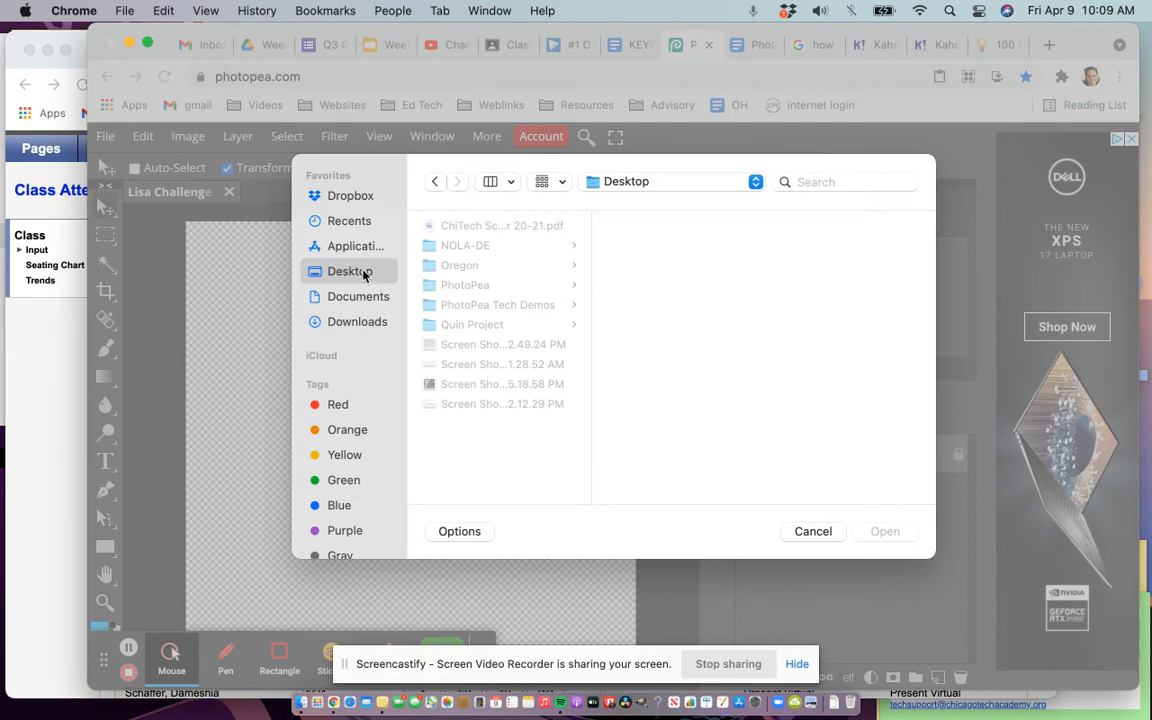
pyautogui.click(492, 287)
pyautogui.click(640, 325)
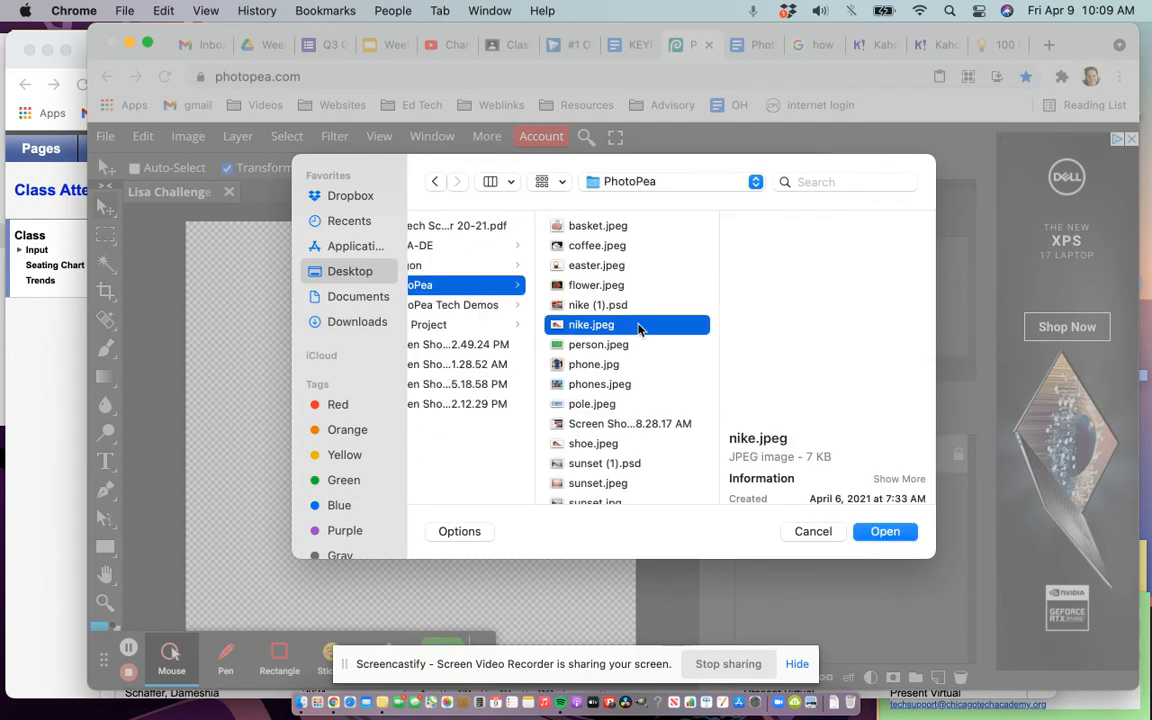
pyautogui.click(885, 531)
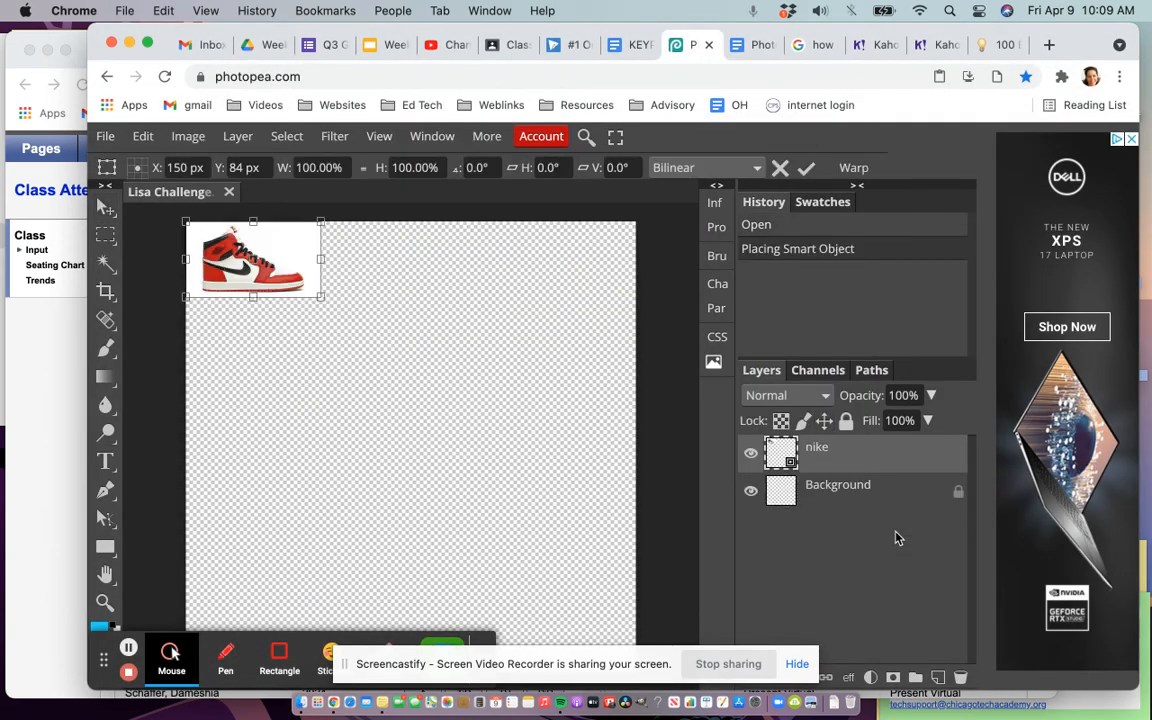
# Place sunset.jpeg from the PhotoPea folder into the project as another layer
pyautogui.click(105, 137)
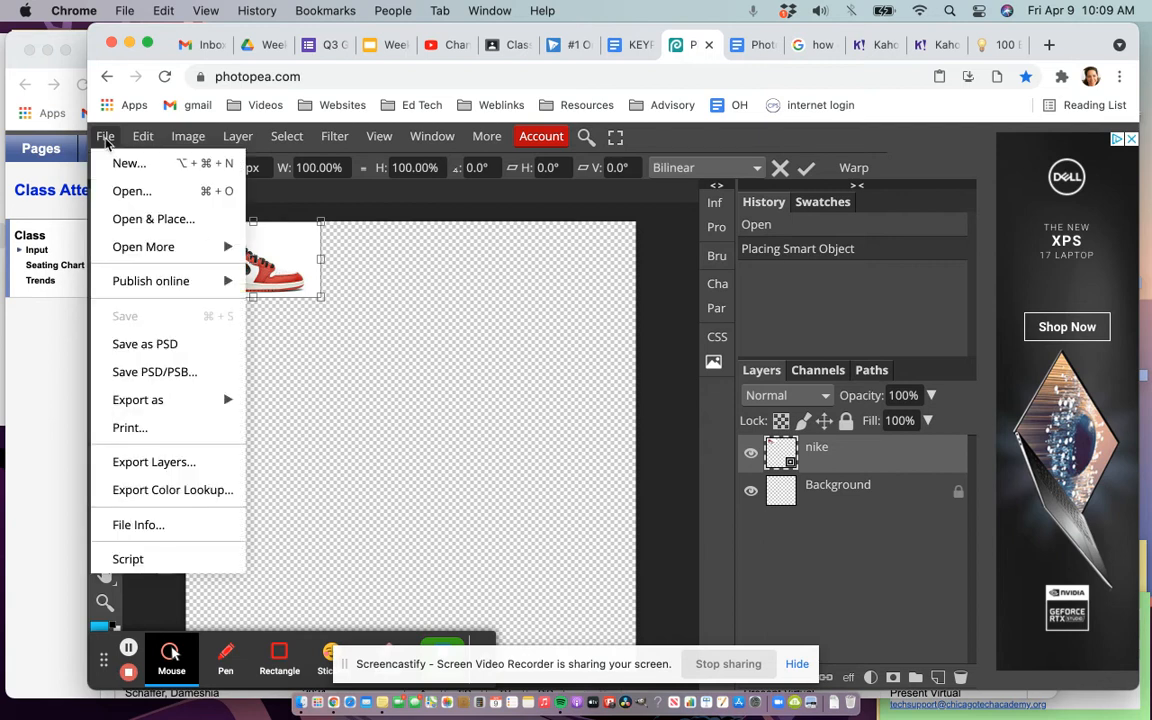
pyautogui.click(136, 221)
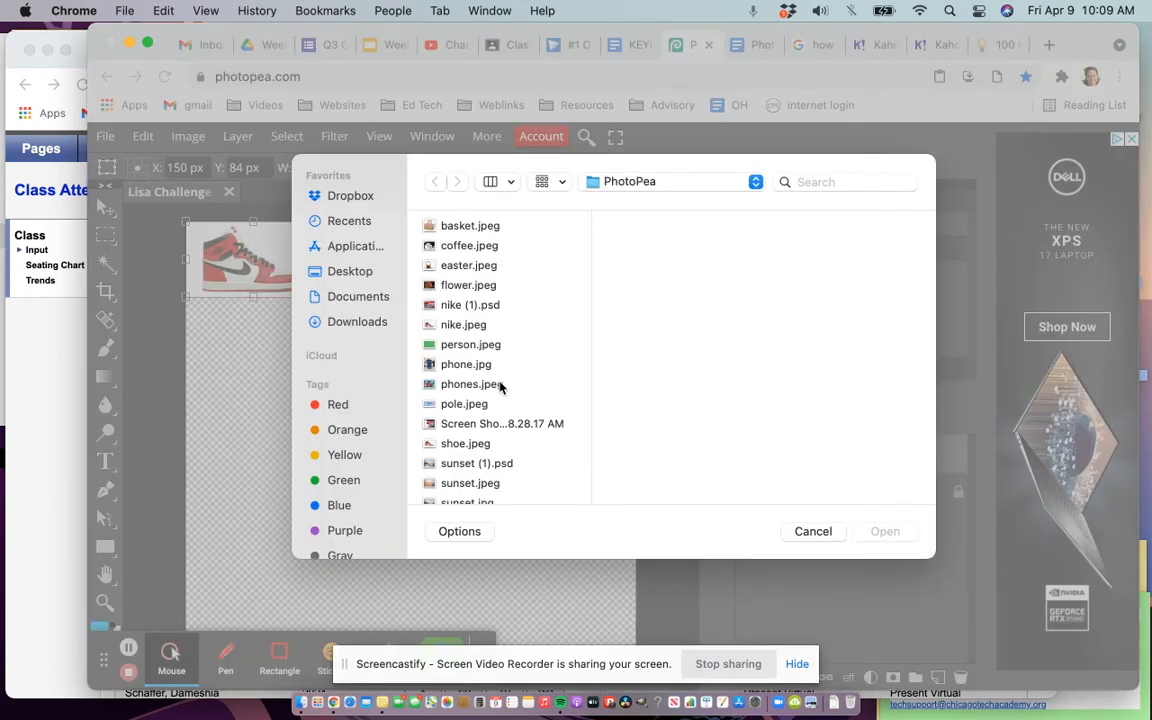
pyautogui.click(468, 488)
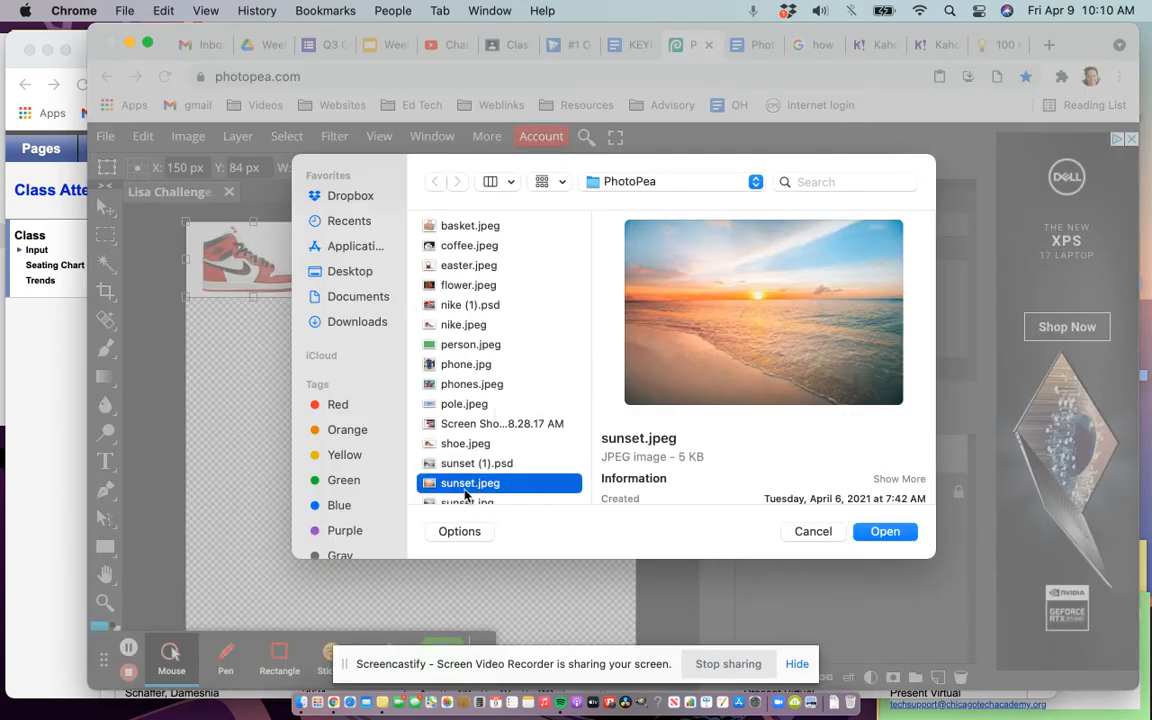
pyautogui.click(886, 533)
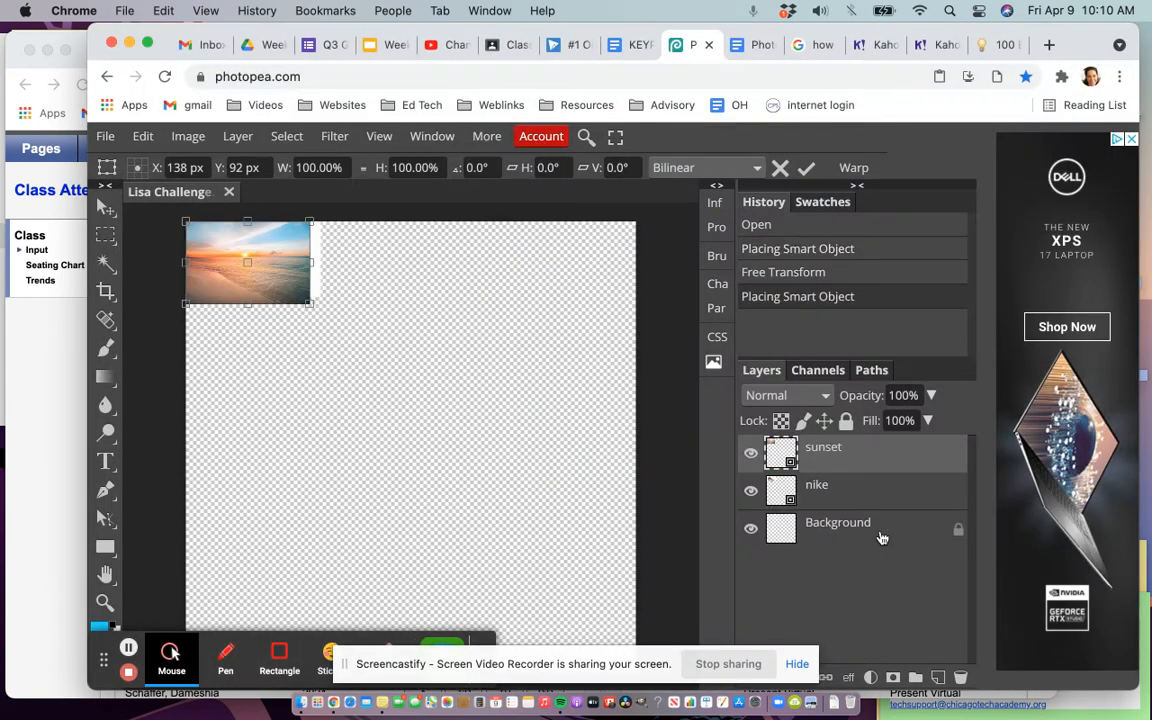
# With transform controls enabled, scale the nike layer proportionally to about 333% so it spans the full canvas width
pyautogui.click(831, 496)
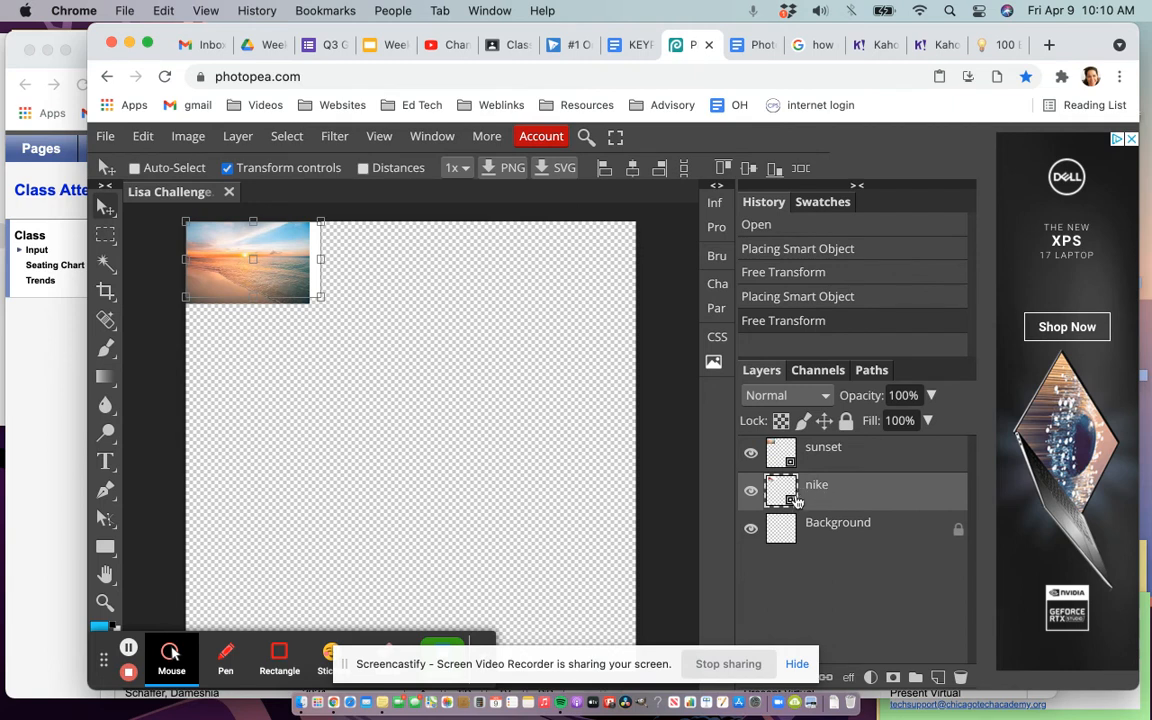
pyautogui.click(227, 170)
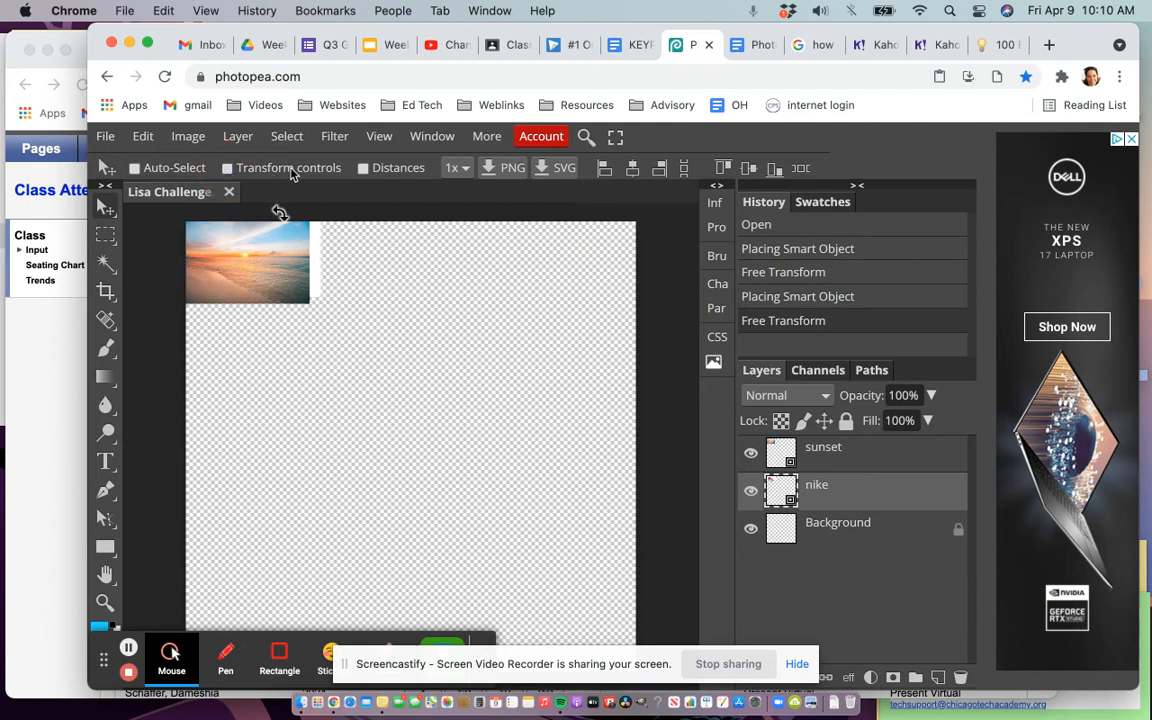
pyautogui.click(227, 169)
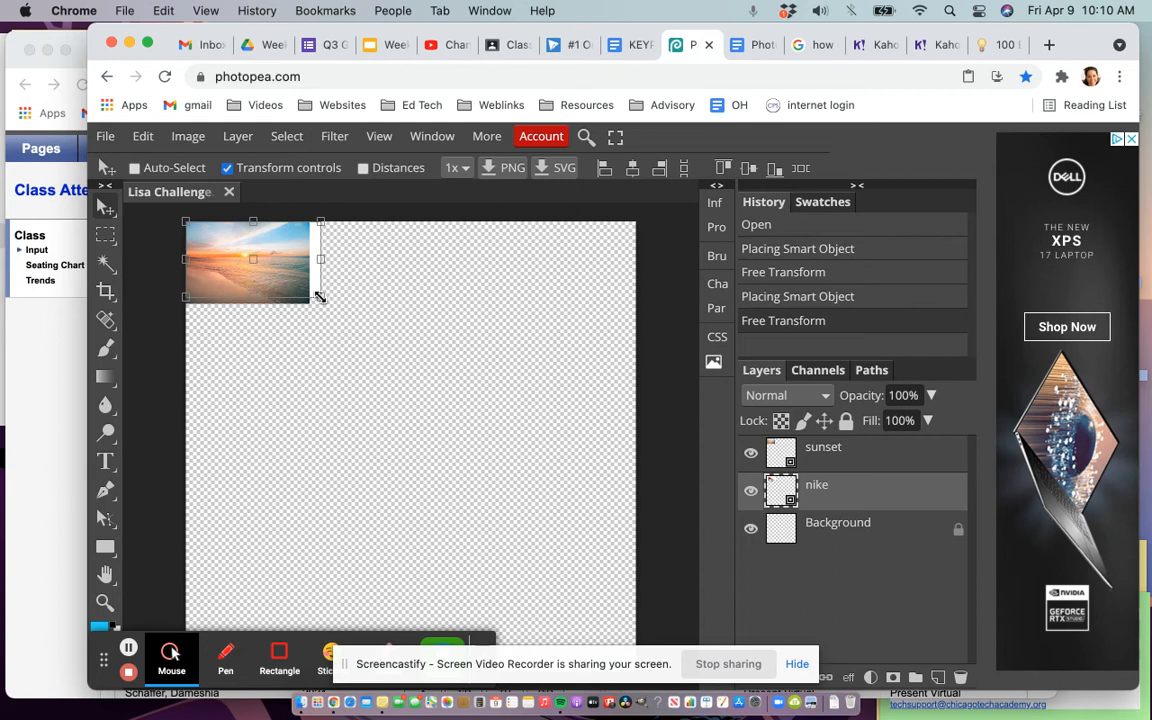
pyautogui.moveTo(319, 297); pyautogui.dragTo(634, 553)
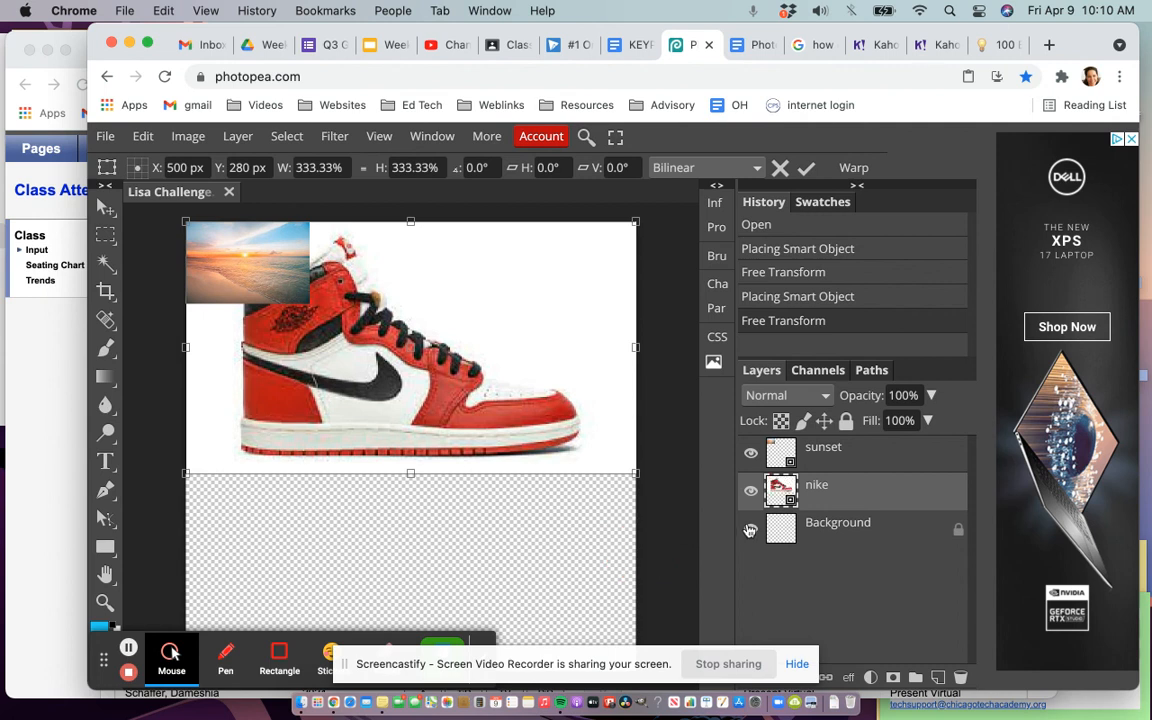
# Scale the sunset layer proportionally to about 364% so it spans the full canvas width, and apply the transform
pyautogui.click(830, 458)
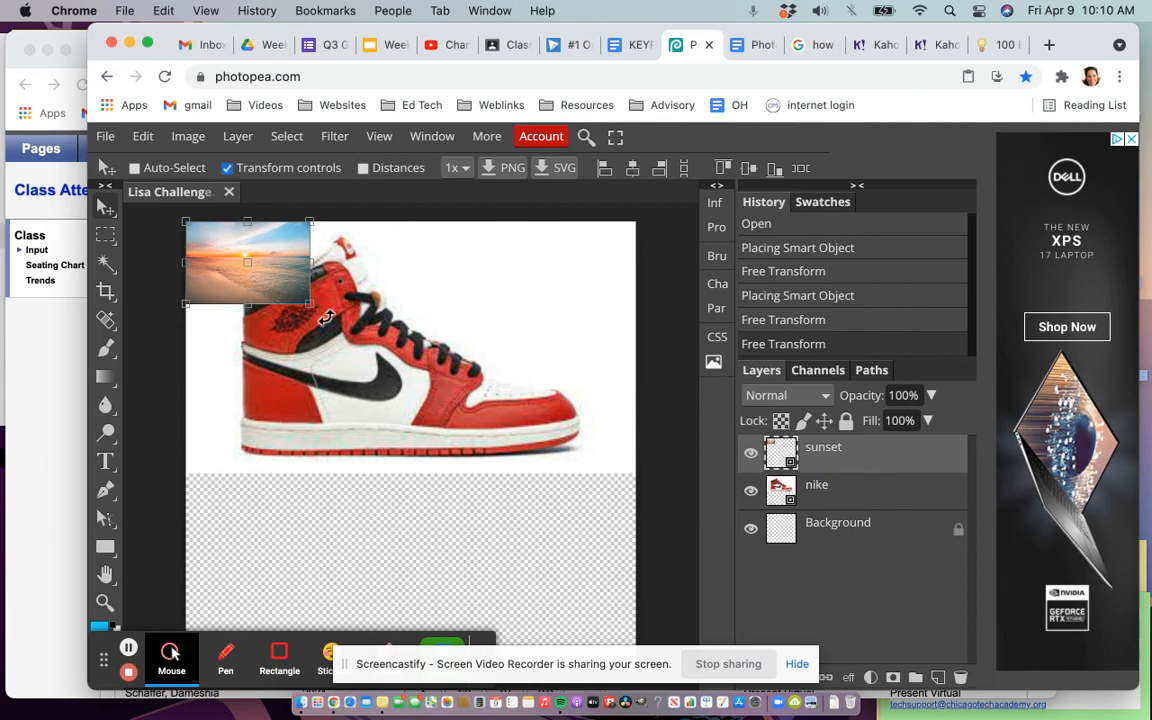
pyautogui.moveTo(309, 302); pyautogui.dragTo(640, 501)
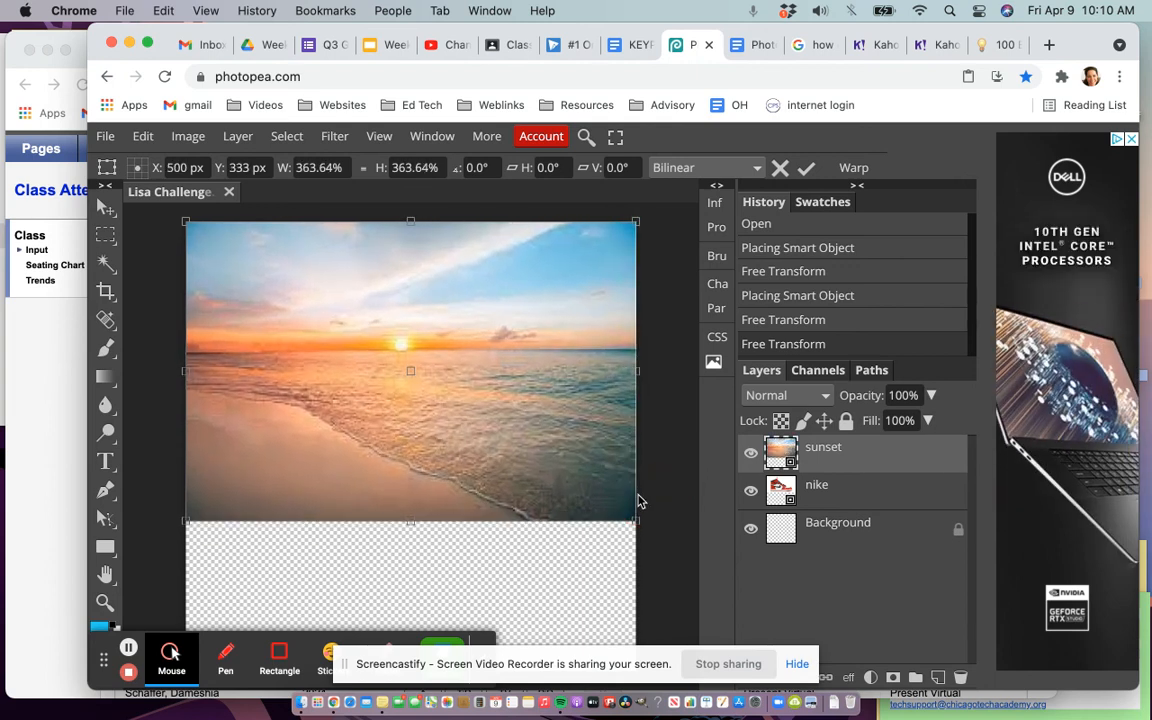
pyautogui.click(829, 472)
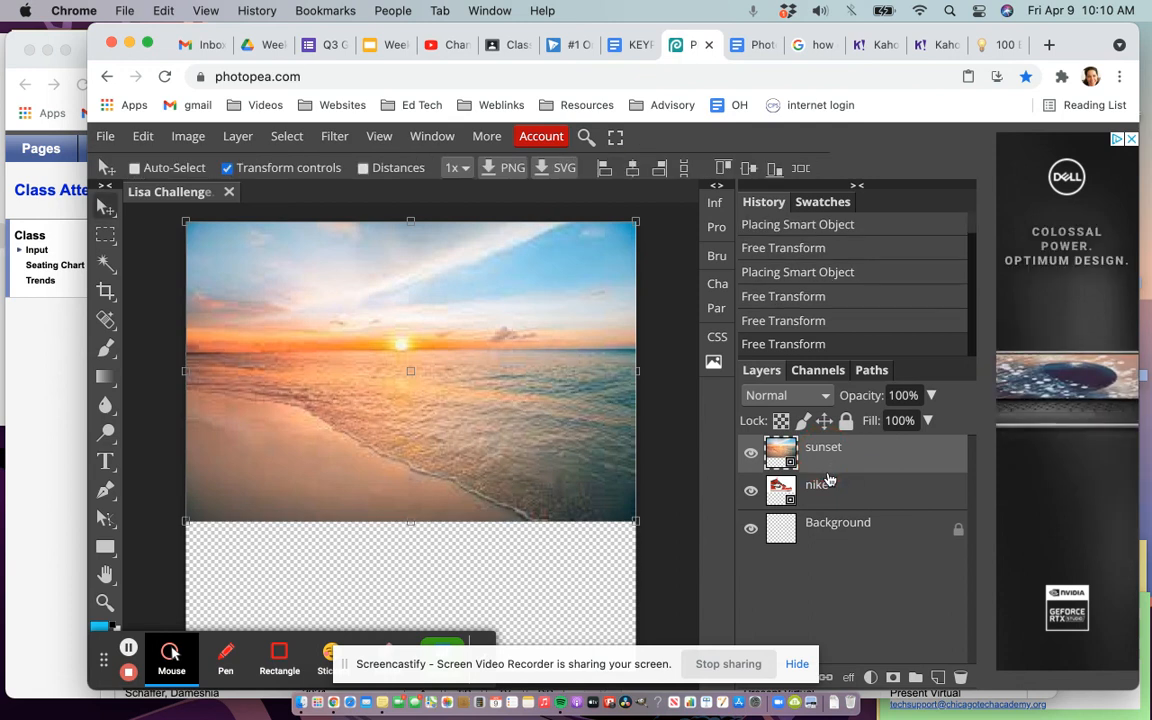
# Select the nike layer, hide the sunset layer to check the shoe beneath it, and show the sunset again
pyautogui.click(828, 500)
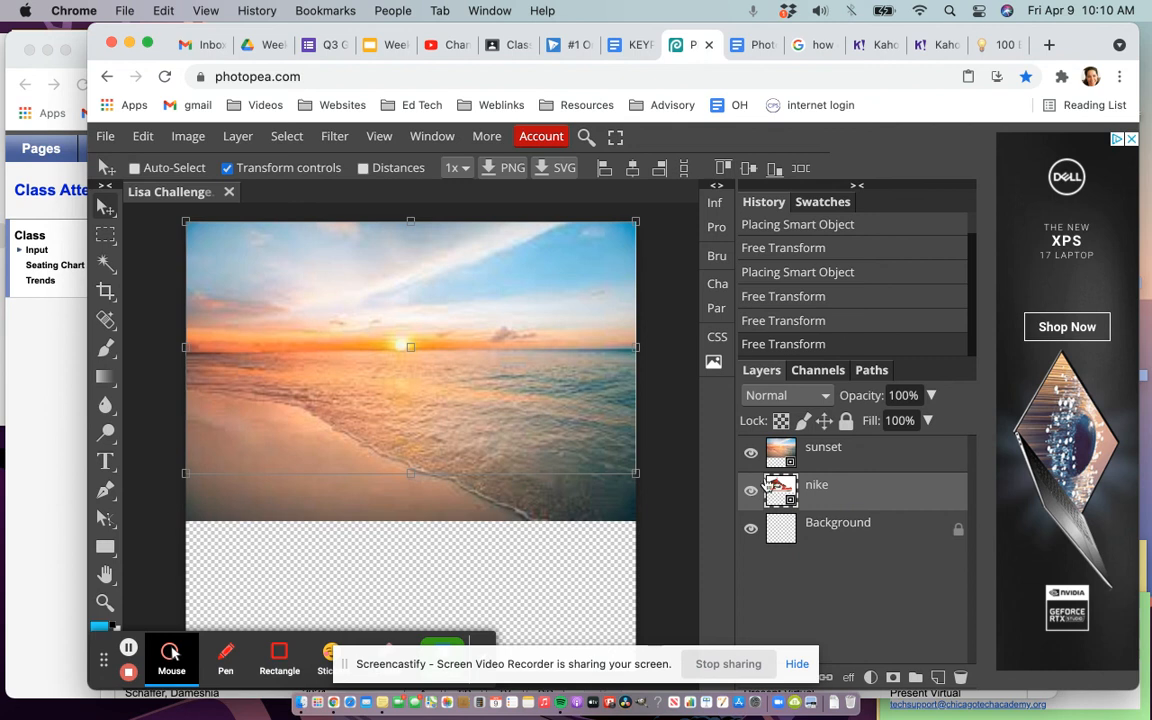
pyautogui.click(751, 456)
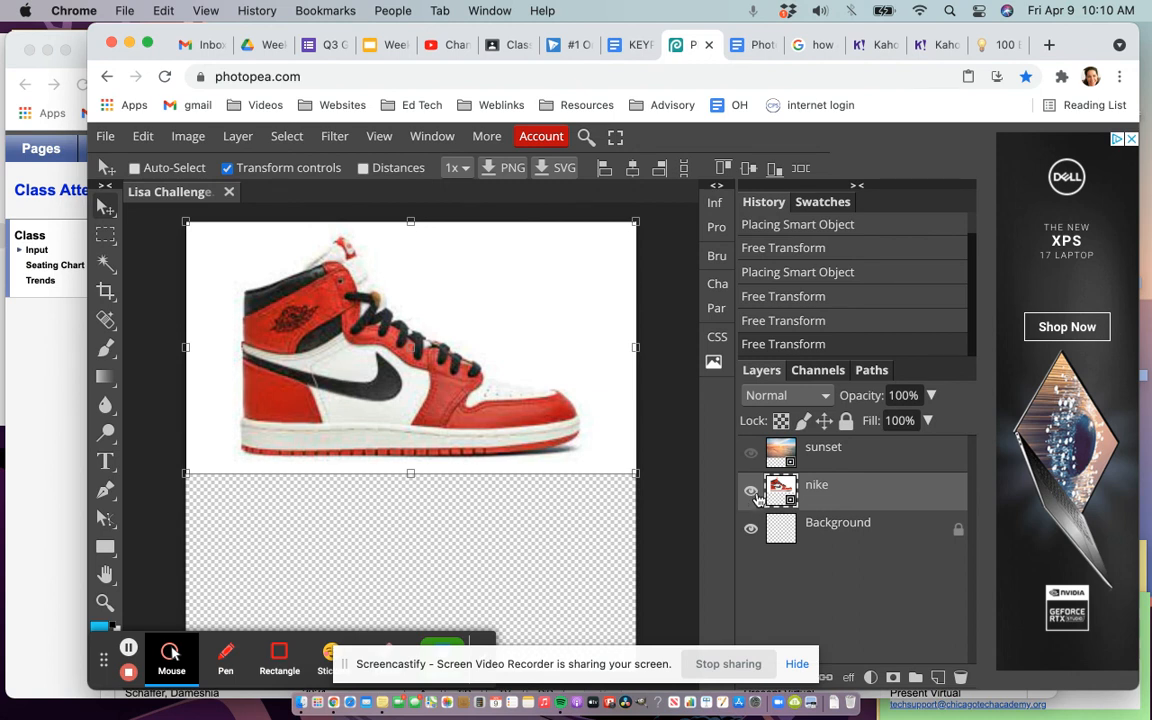
pyautogui.click(752, 455)
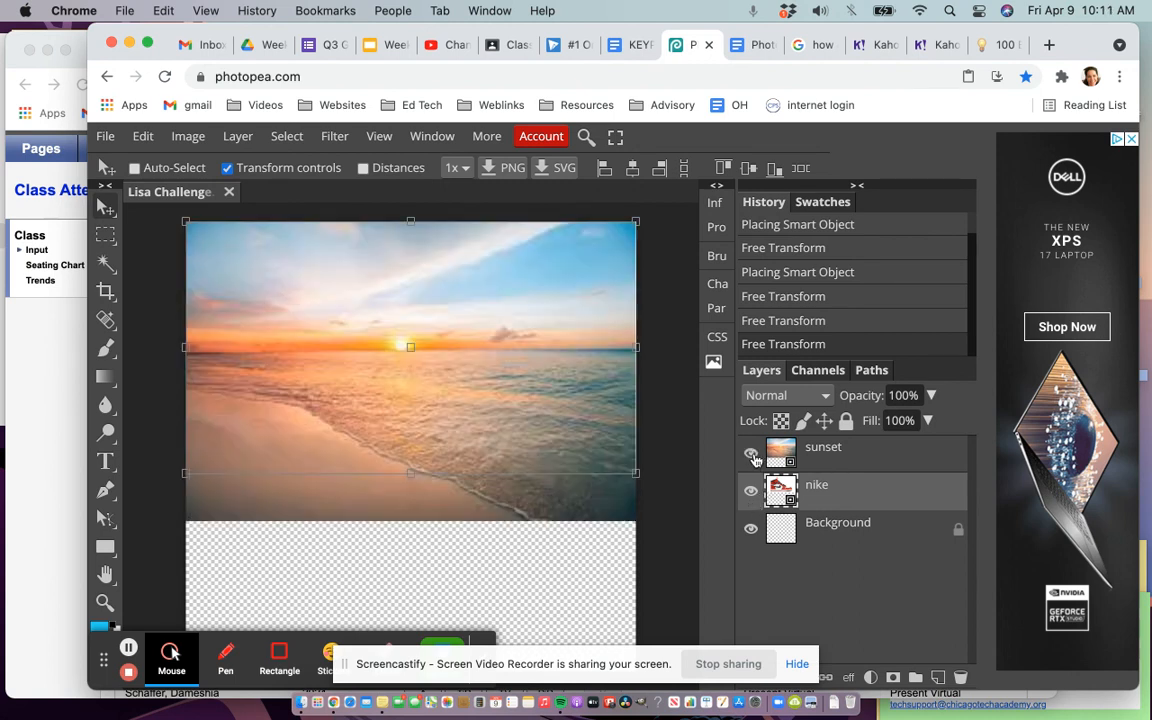